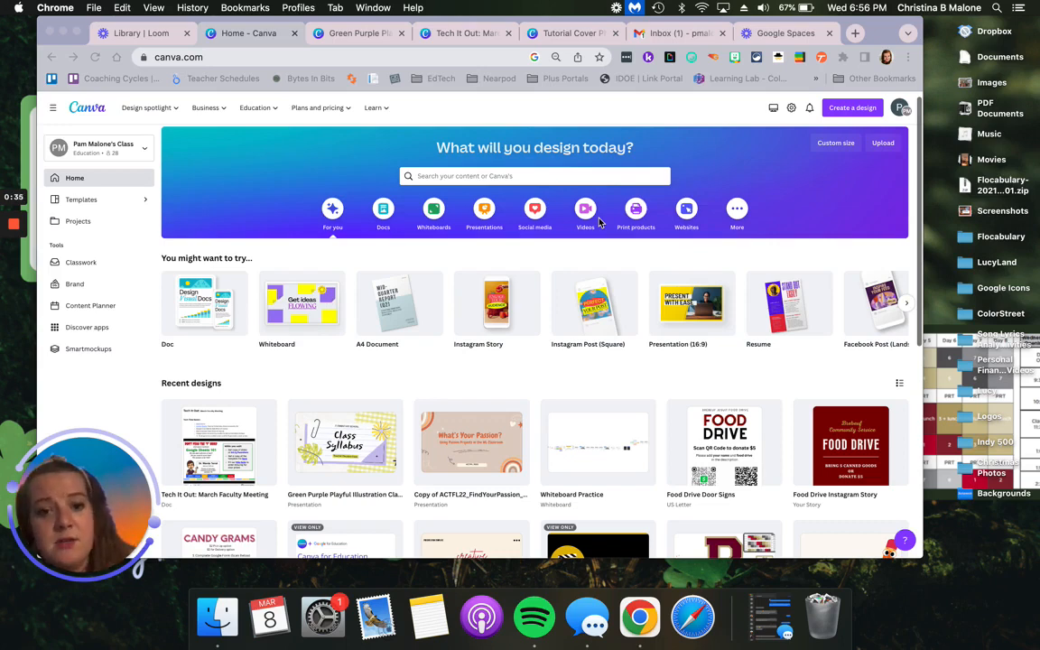
# - Search the design templates for "certificate"
pyautogui.click(523, 176)
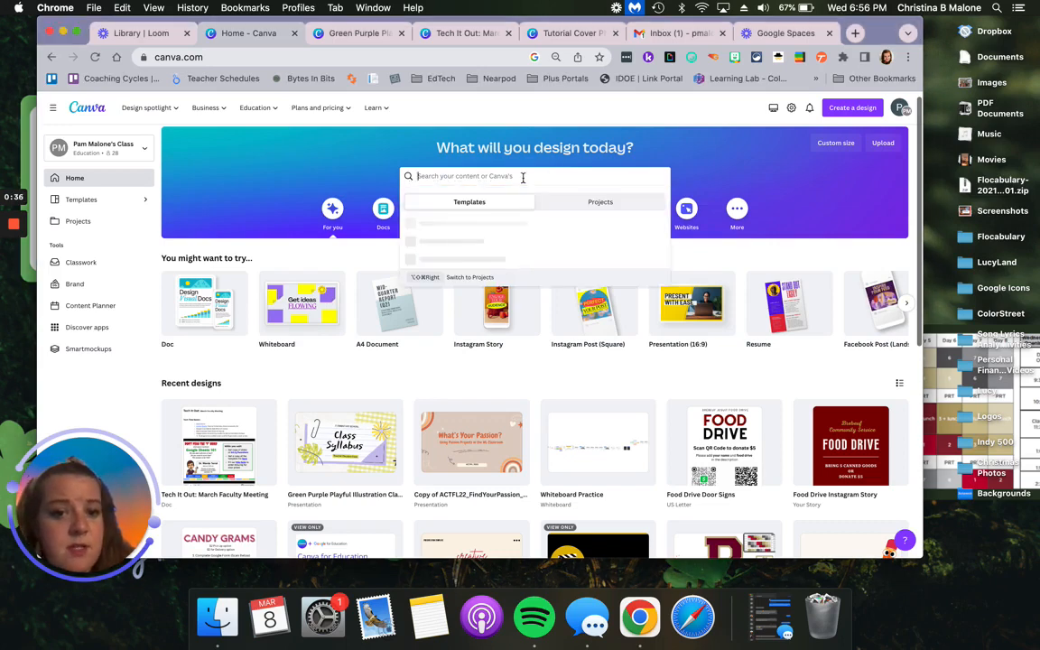
pyautogui.write('ce')
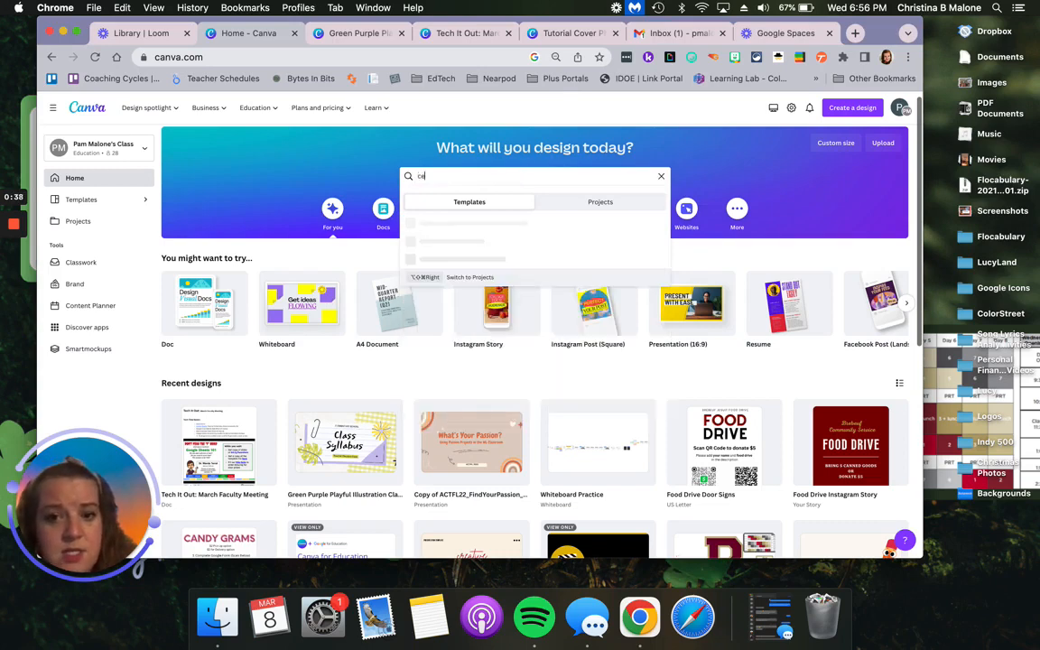
pyautogui.write('rtificat')
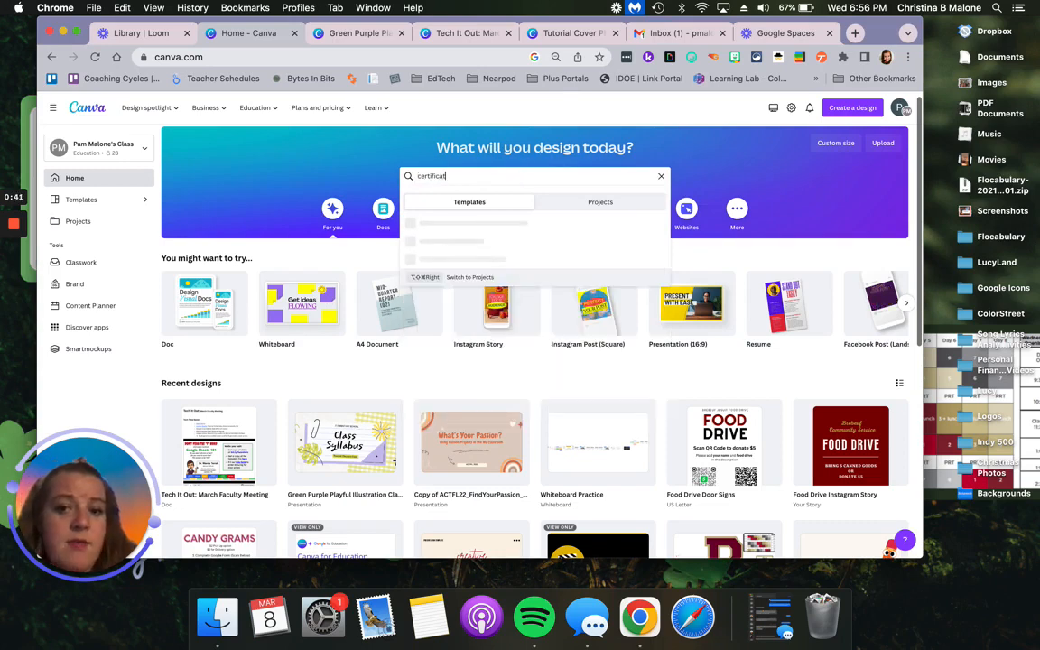
pyautogui.write('e')
pyautogui.press('Return')
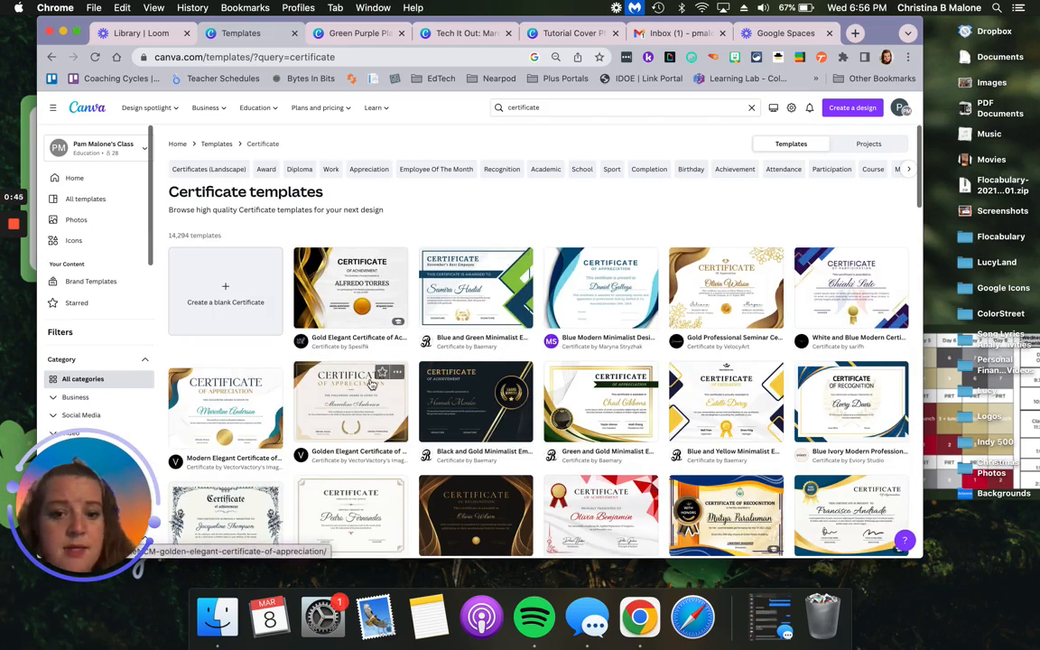
# - Open the Blue and Green Minimalist Employee of the Month Certificate template for customizing and select the recipient name text
pyautogui.click(477, 286)
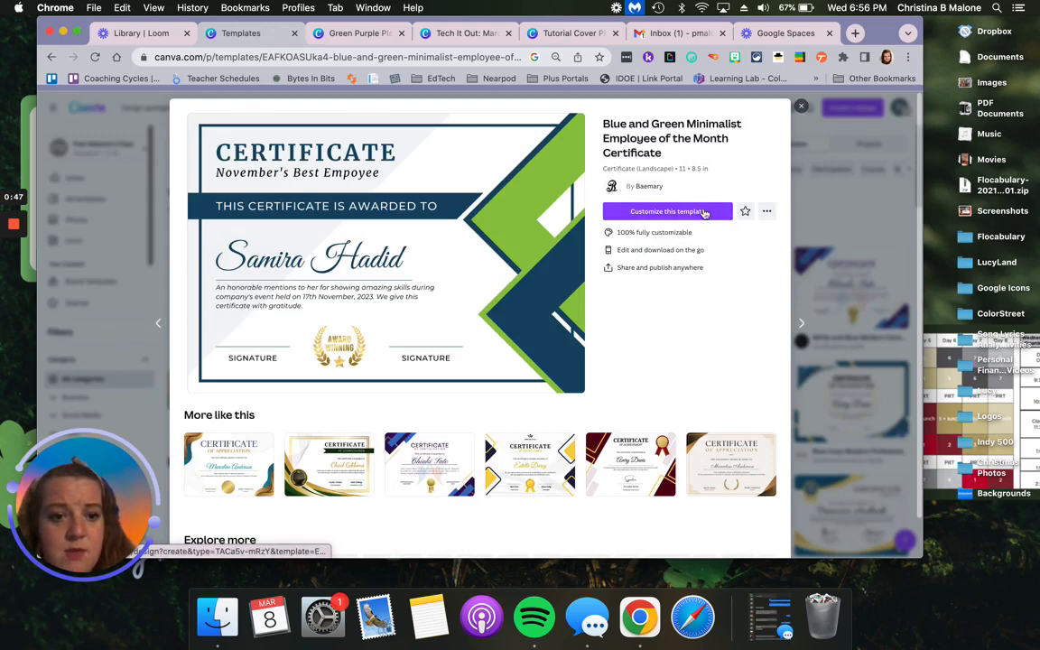
pyautogui.click(705, 212)
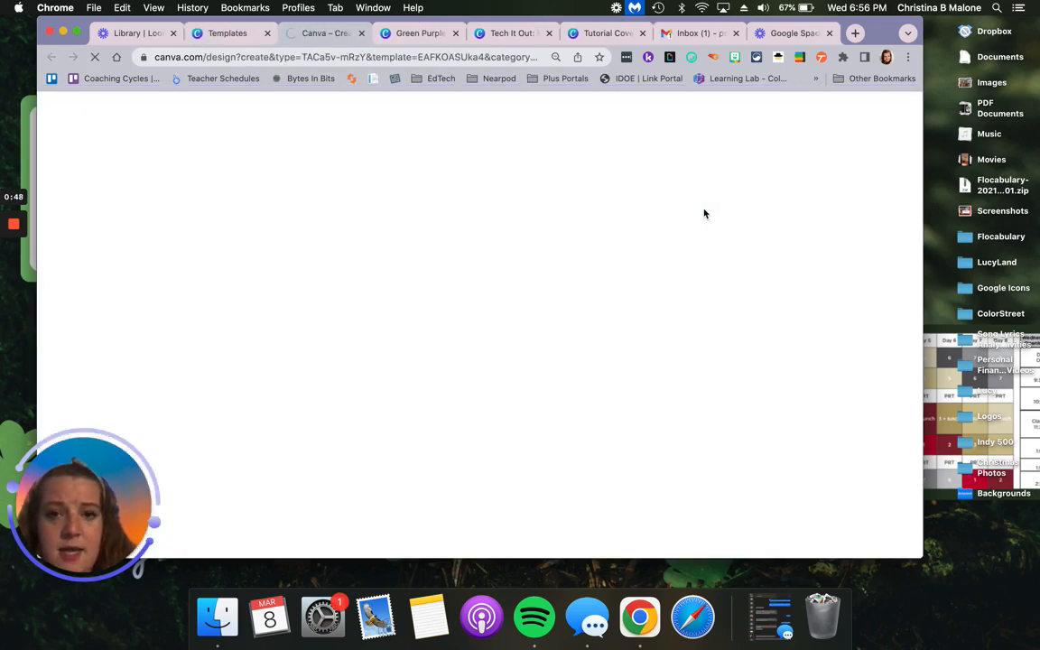
pyautogui.click(539, 339)
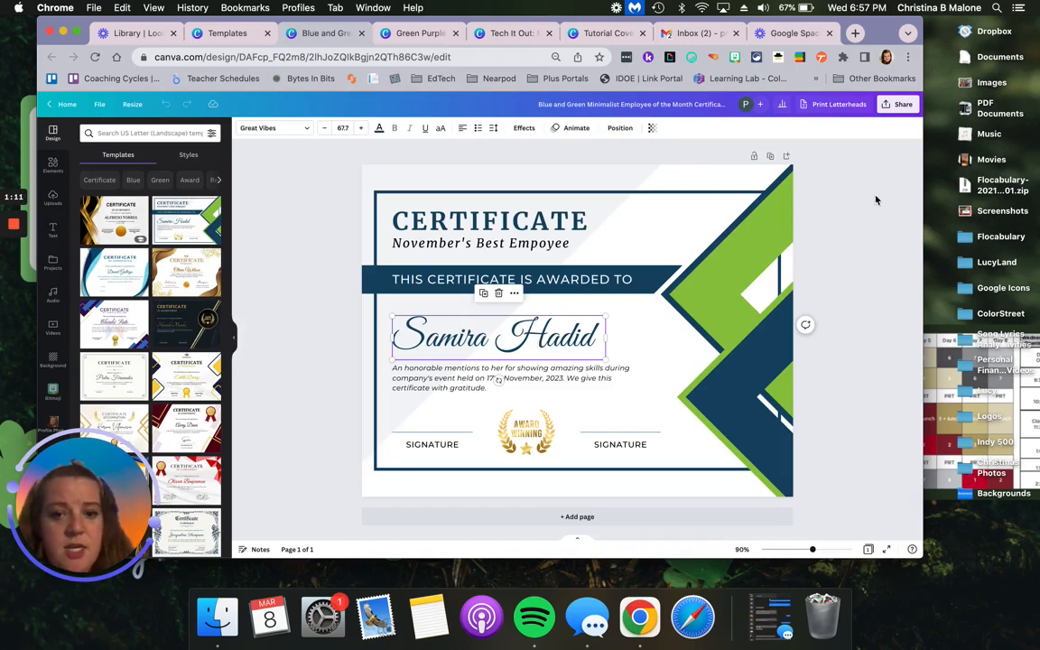
# - Recolor the large green shape on the certificate with the purple sampled from the Podcasts icon in the Dock
pyautogui.click(764, 245)
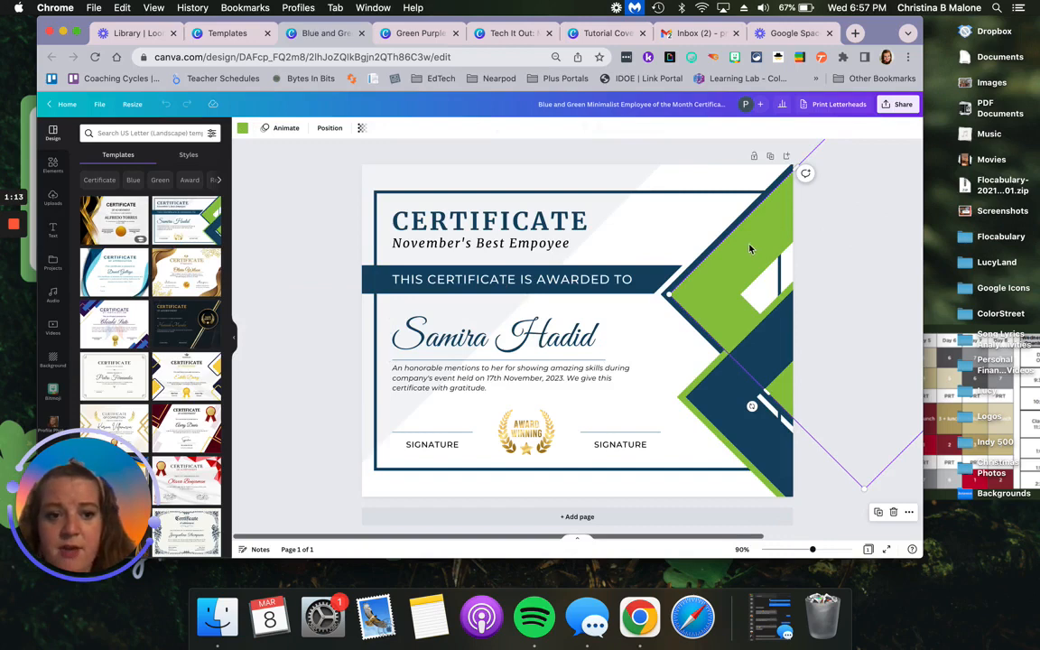
pyautogui.click(243, 131)
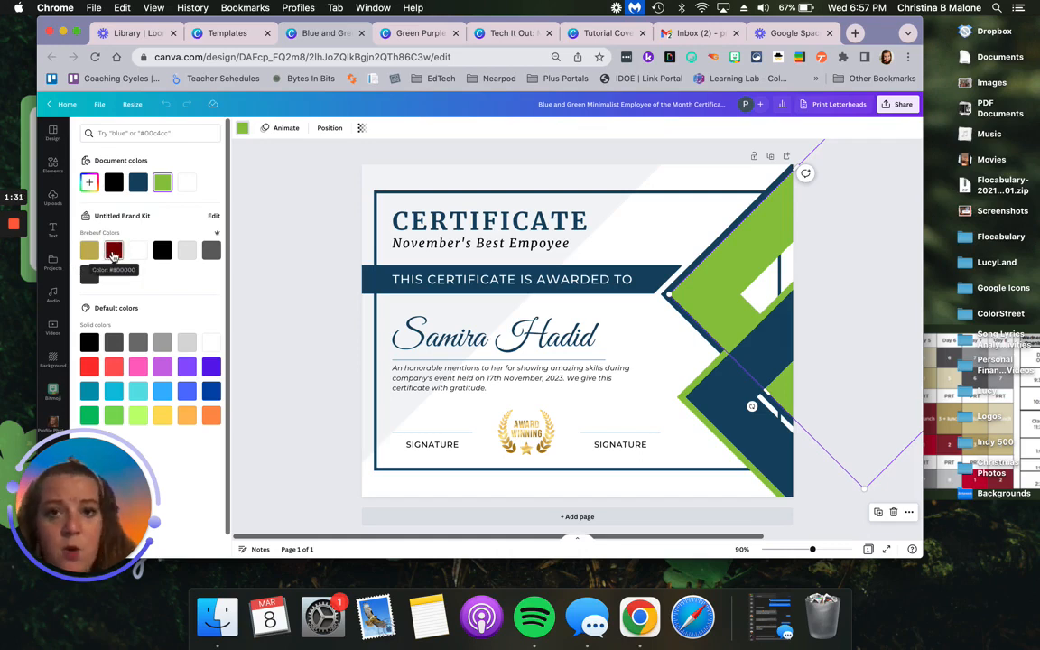
pyautogui.scroll(-1, 120, 310)
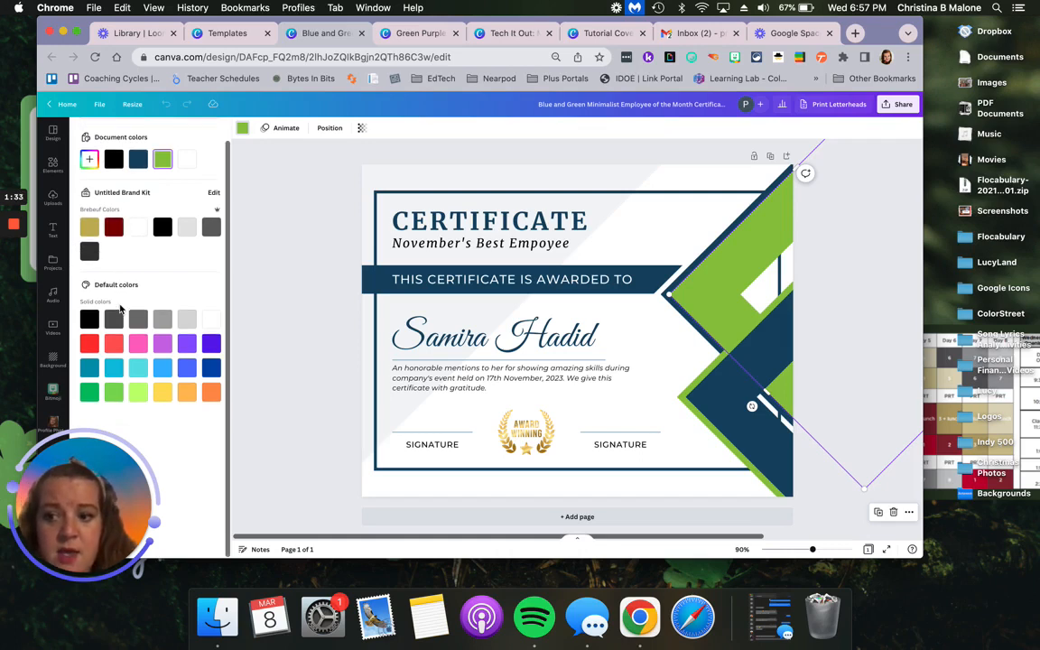
pyautogui.scroll(1, 120, 310)
pyautogui.click(91, 183)
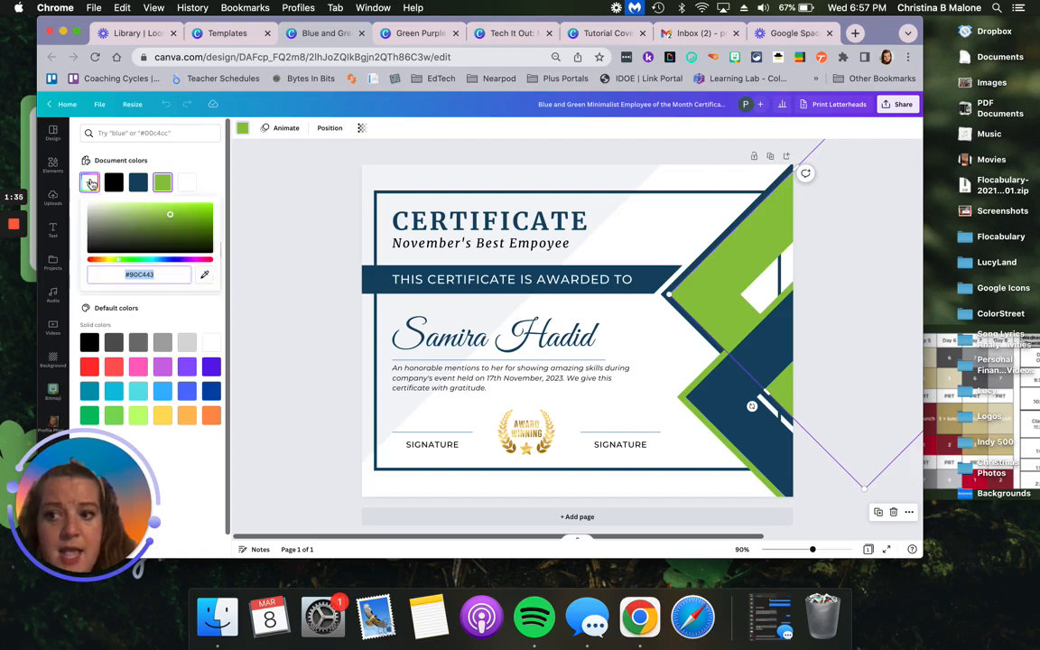
pyautogui.click(204, 275)
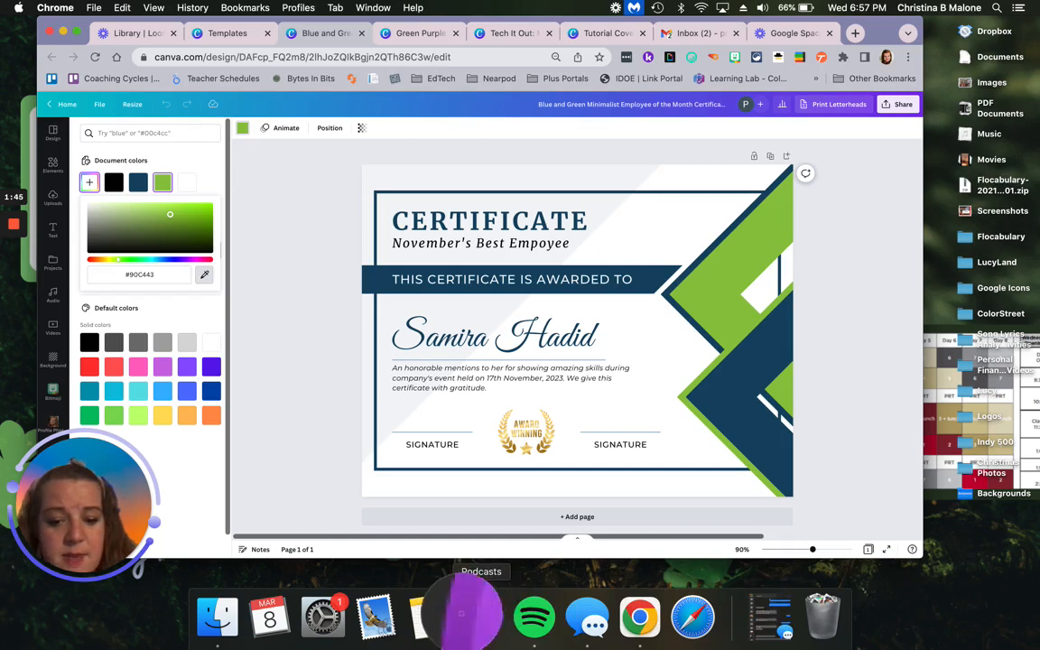
pyautogui.click(465, 616)
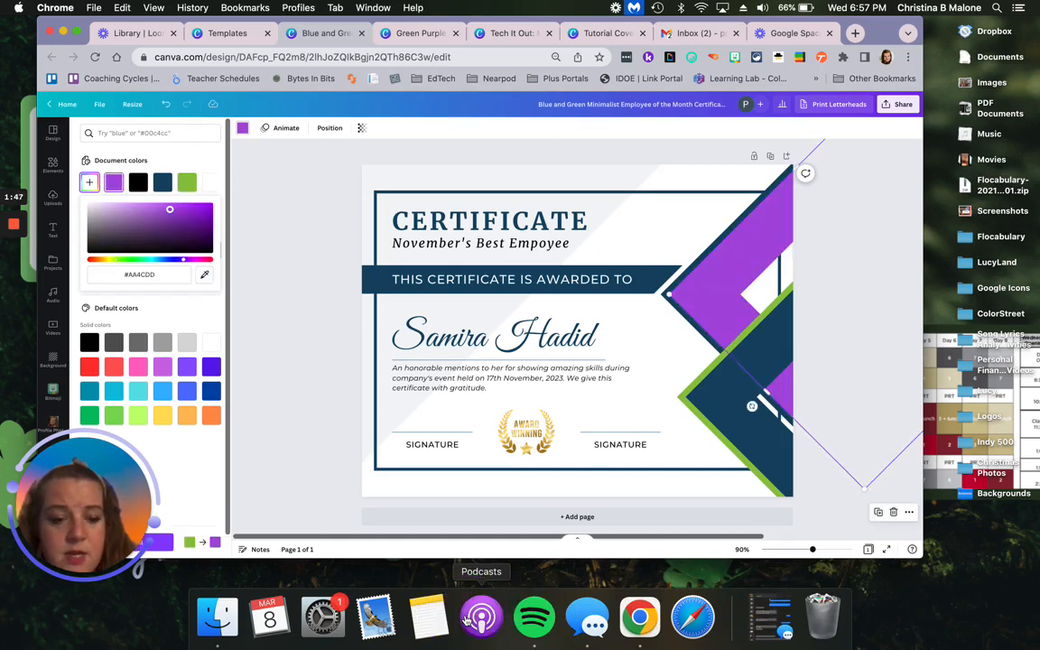
# - Apply the Brebeuf brand color palette to the certificate and shuffle it to a dark red background with gold and black shapes
pyautogui.click(342, 361)
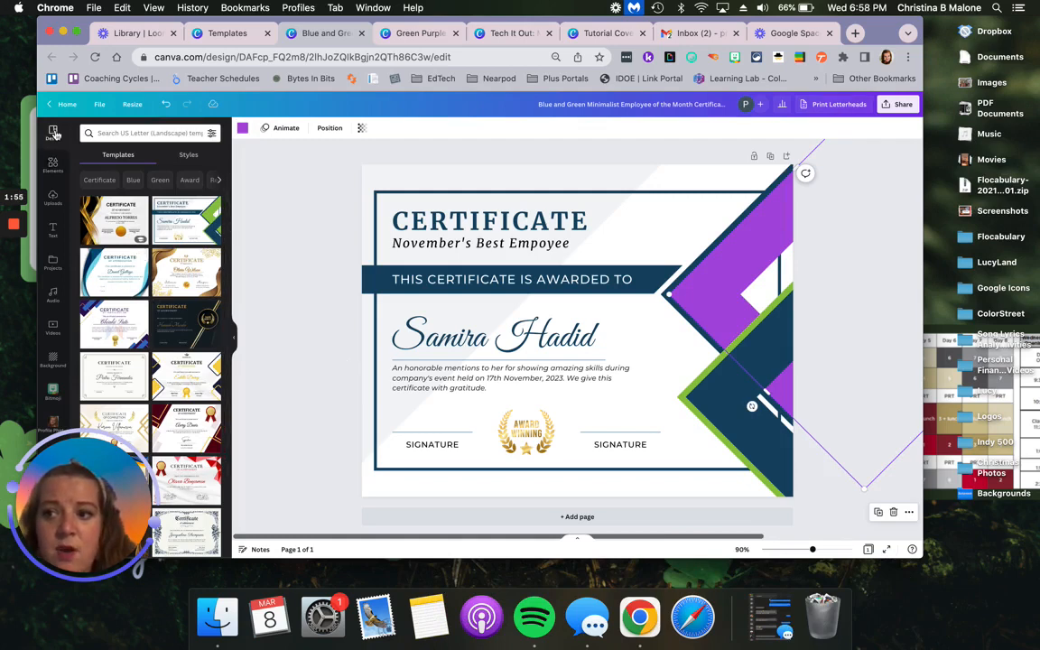
pyautogui.click(198, 158)
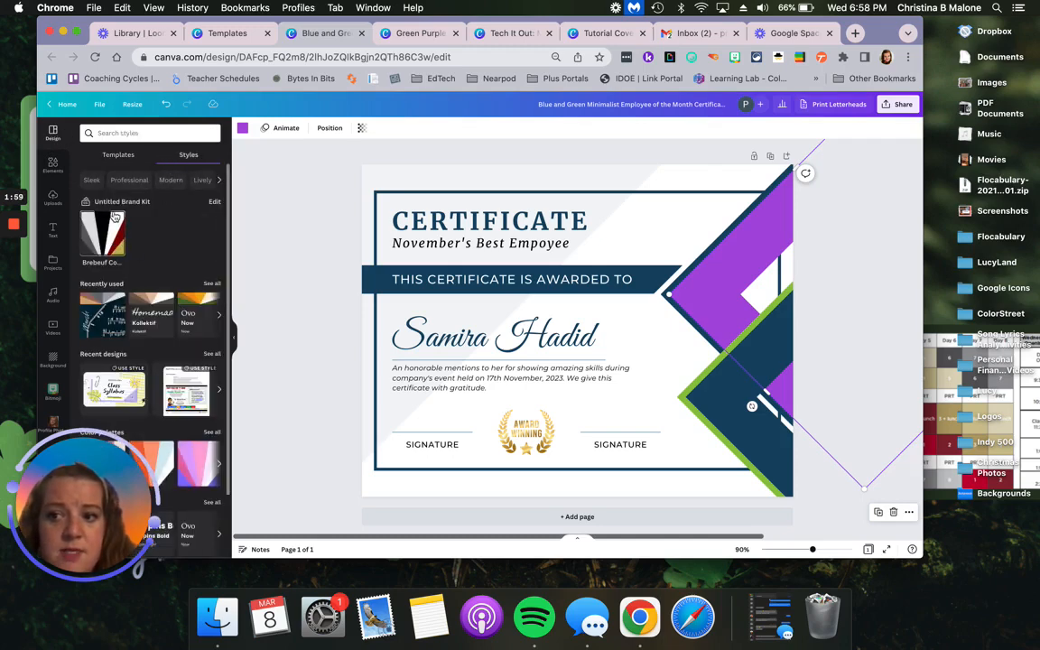
pyautogui.click(105, 242)
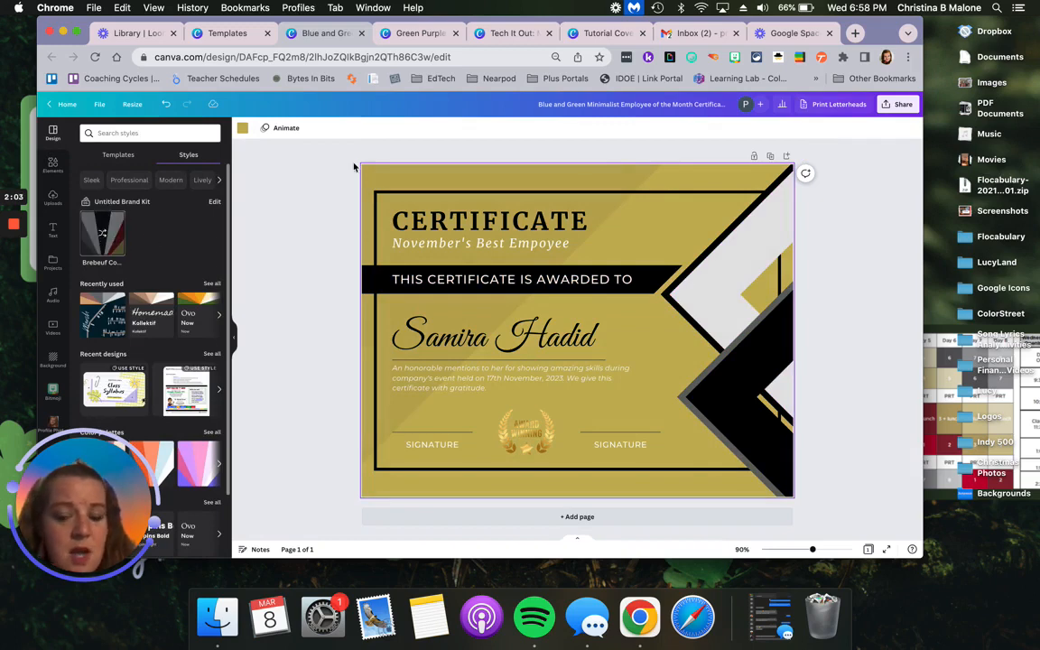
pyautogui.click(103, 233)
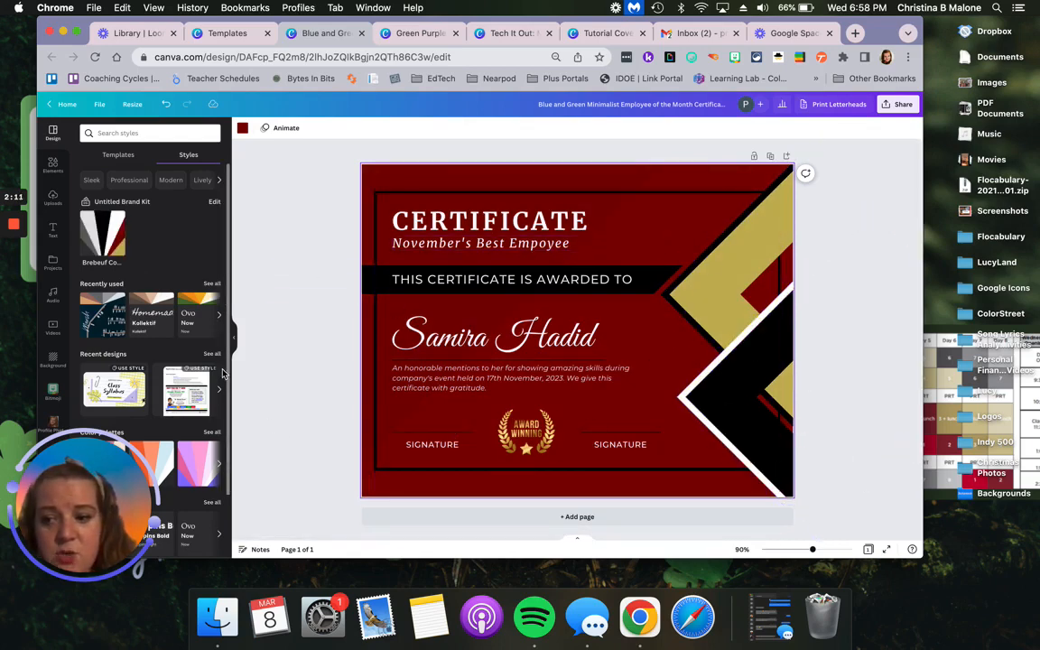
# - Apply the first color and font combination, with the script heading and Inter body text, to the certificate
pyautogui.scroll(-3, 146, 344)
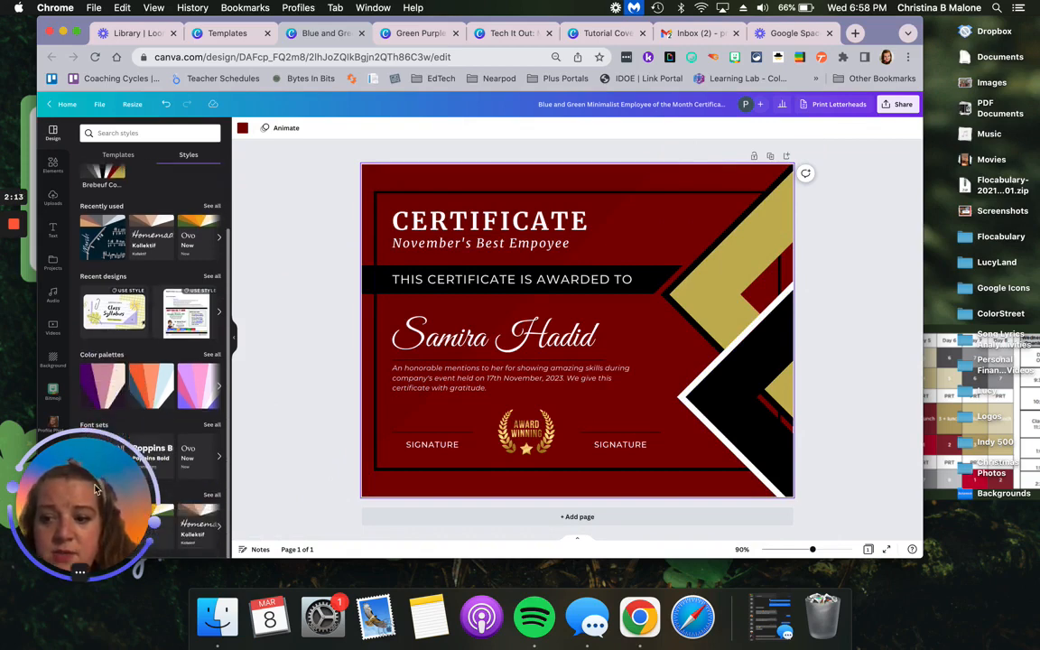
pyautogui.moveTo(102, 495); pyautogui.dragTo(111, 262)
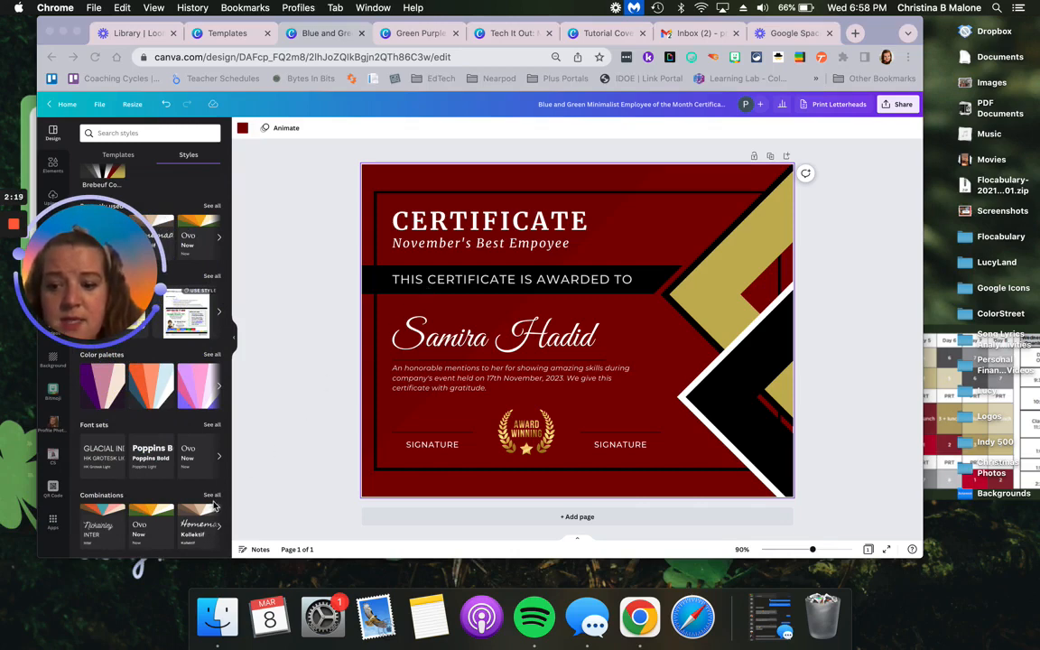
pyautogui.click(95, 531)
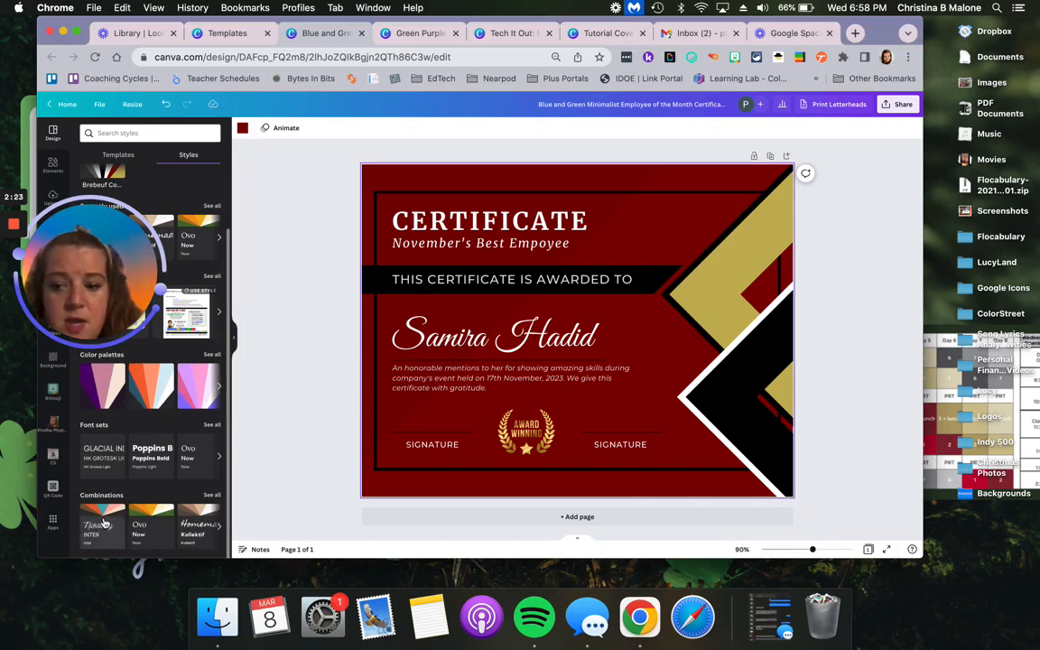
pyautogui.click(100, 528)
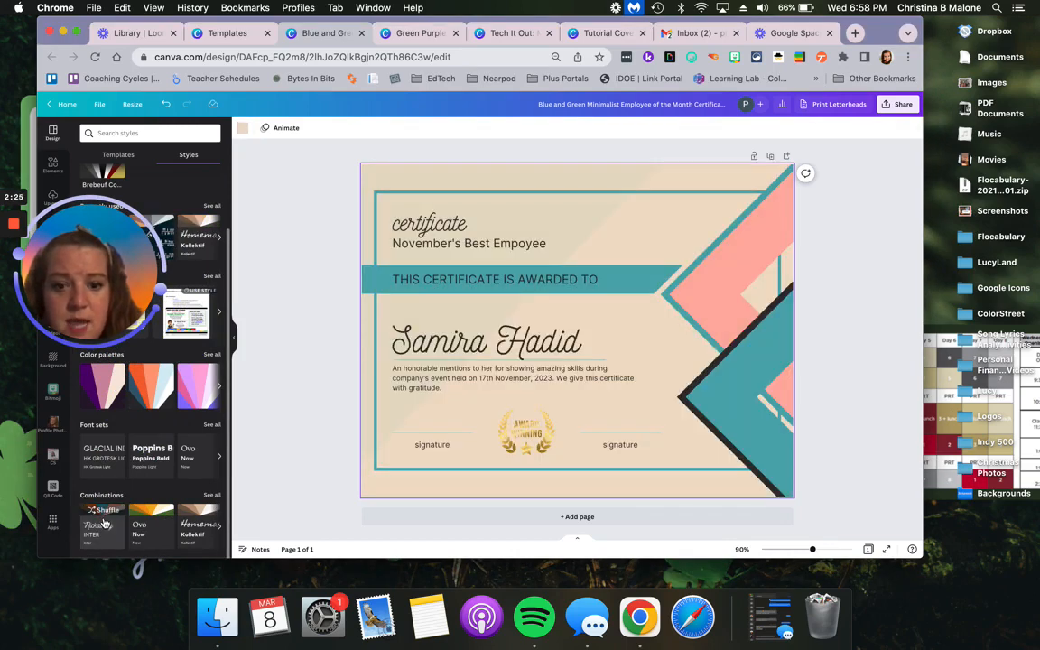
pyautogui.moveTo(89, 240); pyautogui.dragTo(77, 456)
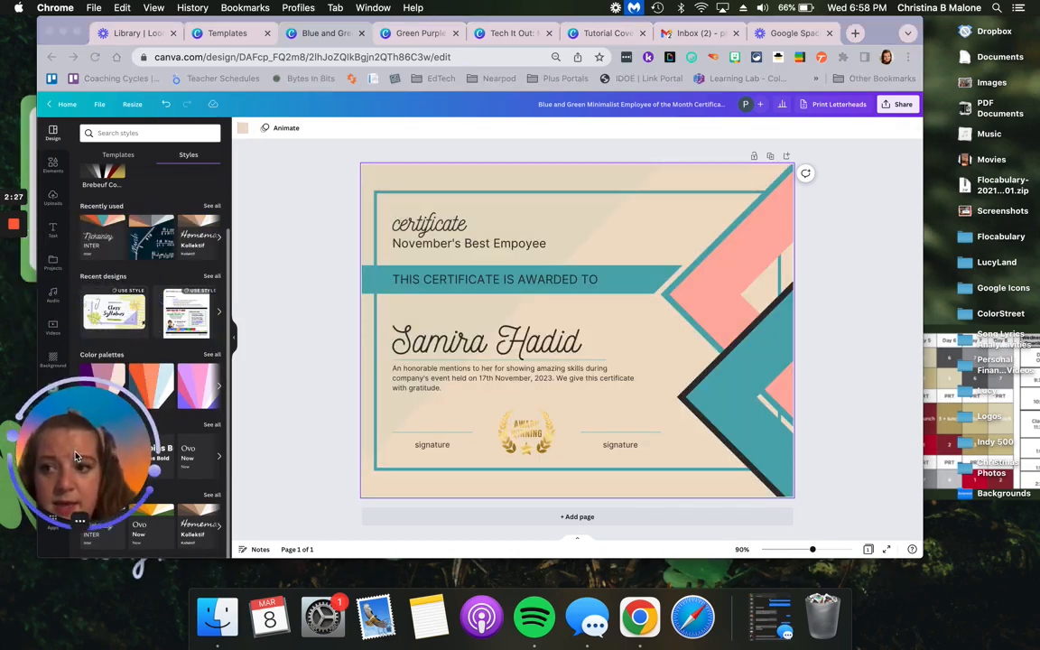
# - Reapply the Brebeuf brand palette and shuffle its colors to a dark red background with a black band and gold shape
pyautogui.click(105, 174)
pyautogui.click(105, 174)
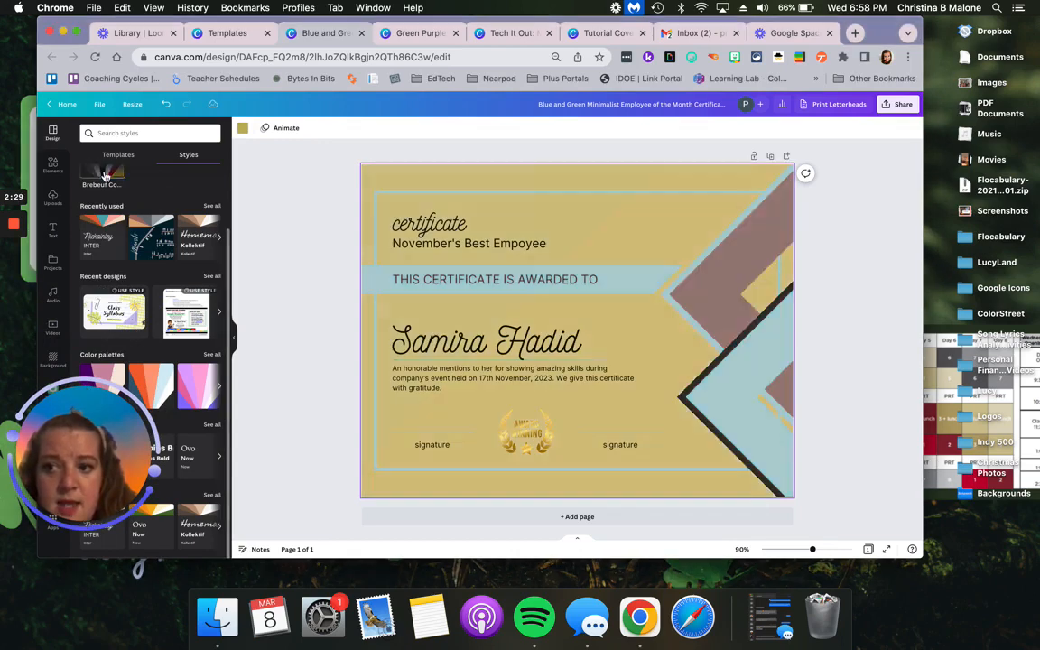
pyautogui.click(107, 233)
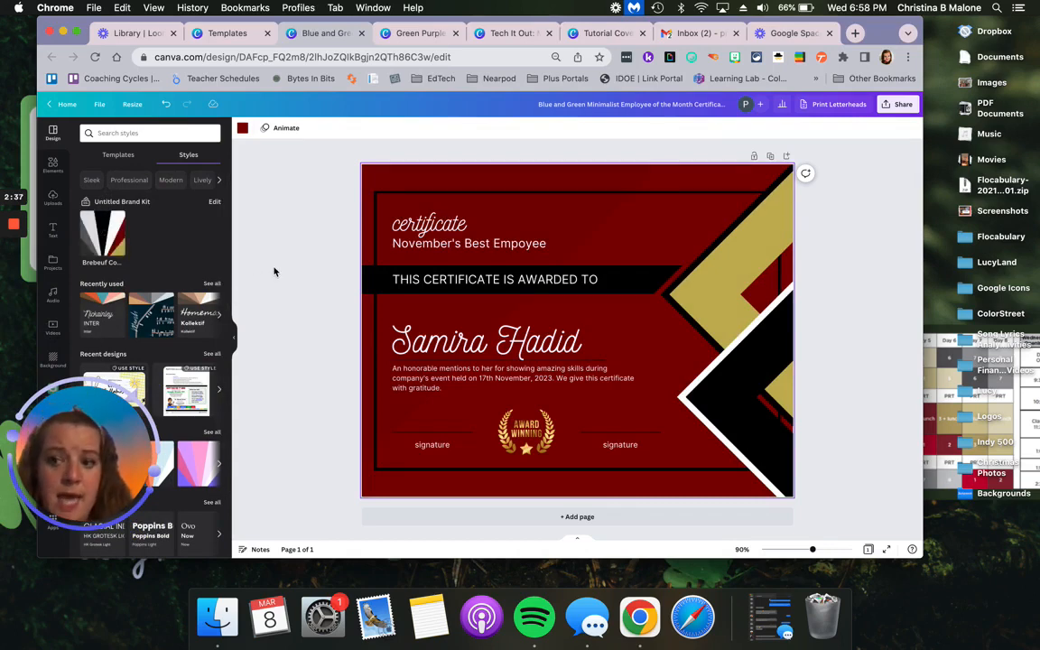
# - Find the Bulk create app by searching the apps for "bulk", and open its table for manual data entry
pyautogui.click(106, 447)
pyautogui.moveTo(106, 447); pyautogui.dragTo(307, 215)
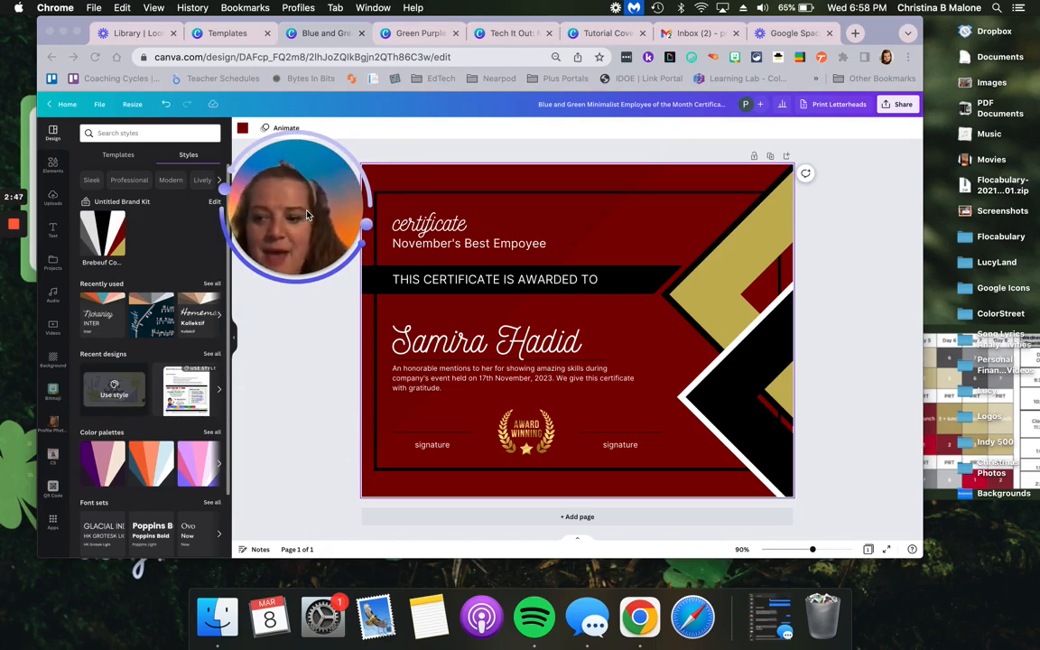
pyautogui.click(53, 521)
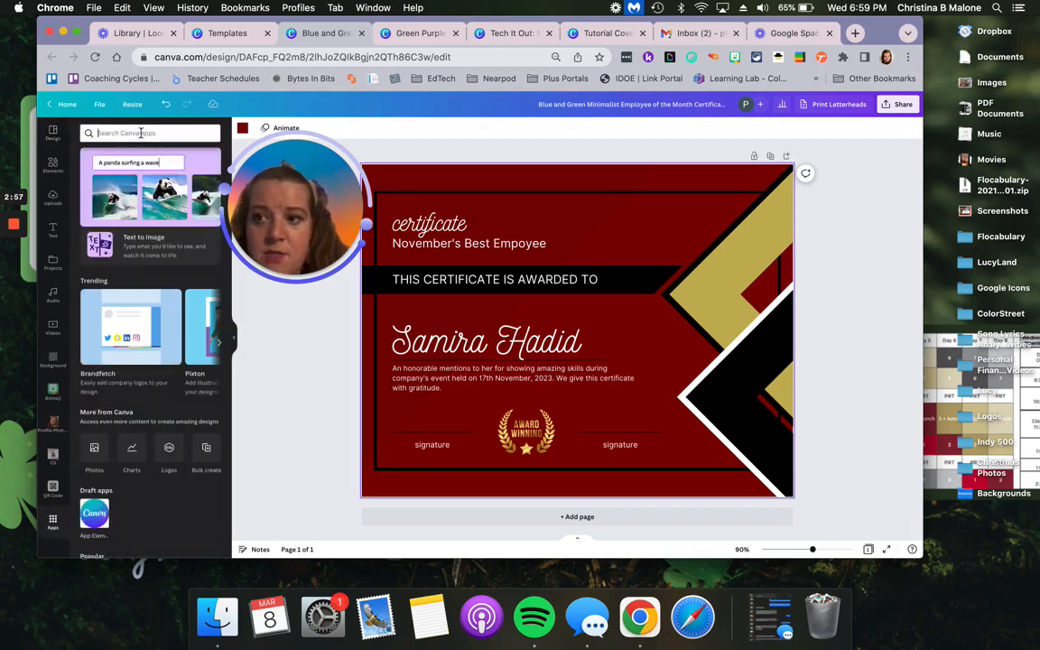
pyautogui.click(141, 133)
pyautogui.write('bulk')
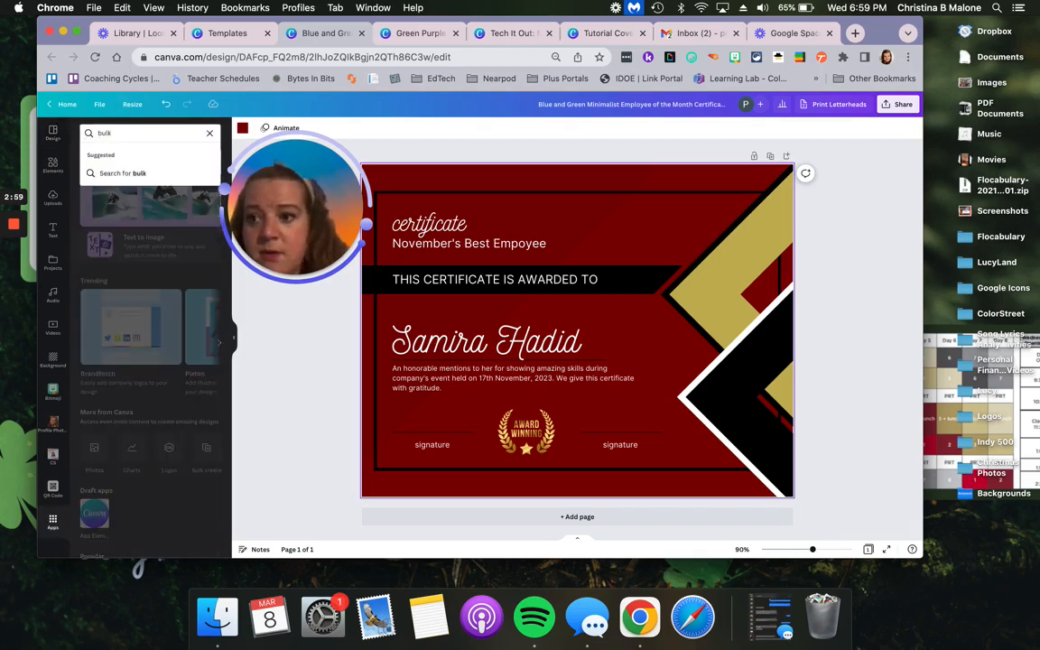
pyautogui.press('Return')
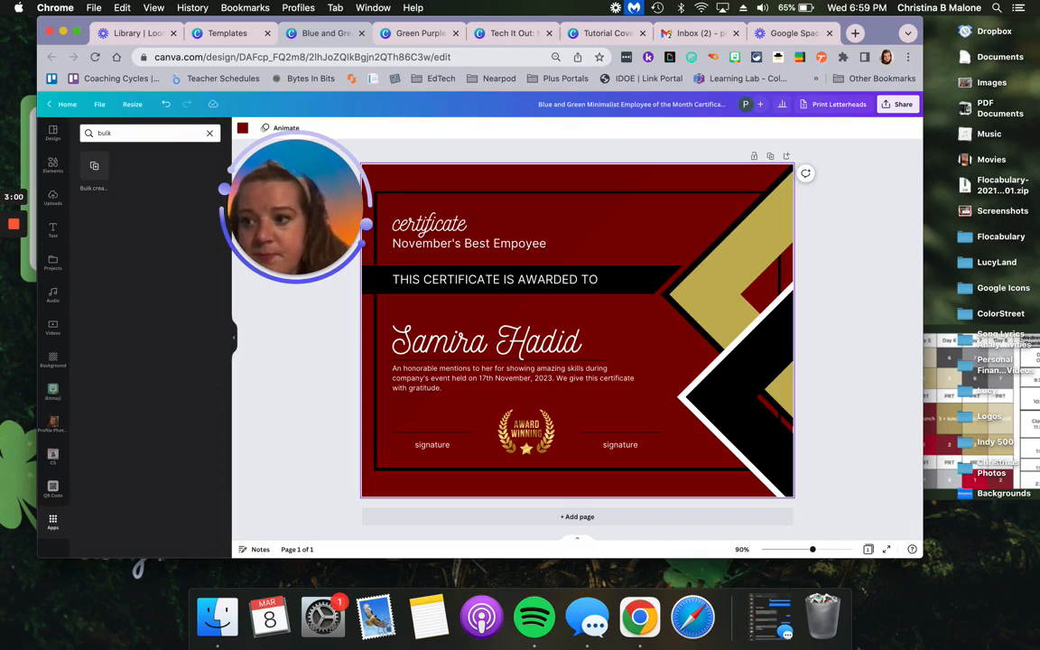
pyautogui.click(95, 169)
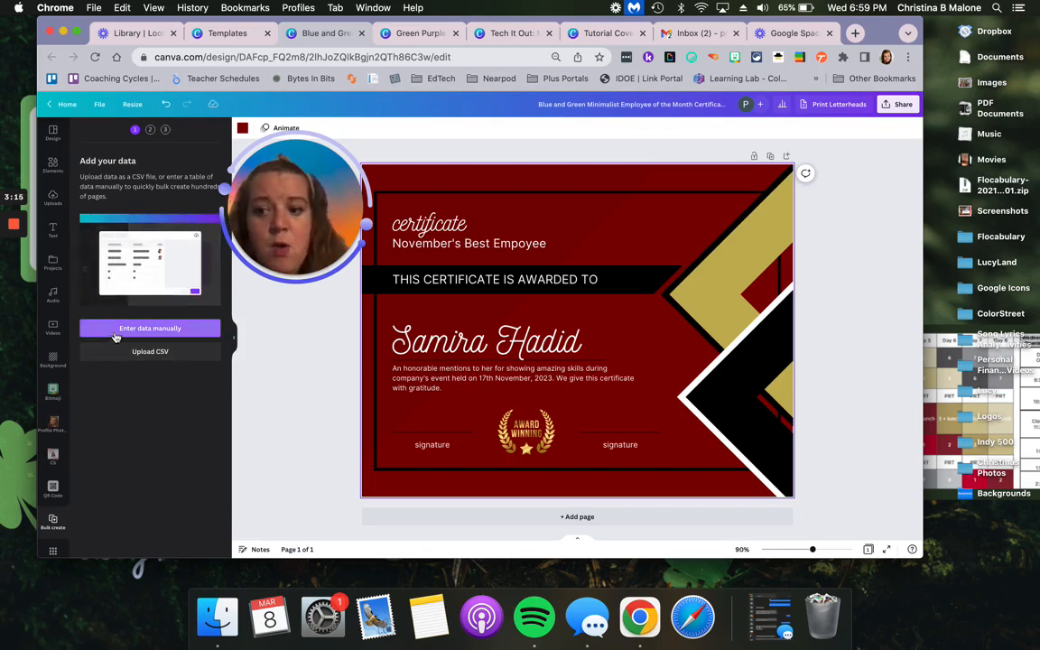
pyautogui.click(150, 330)
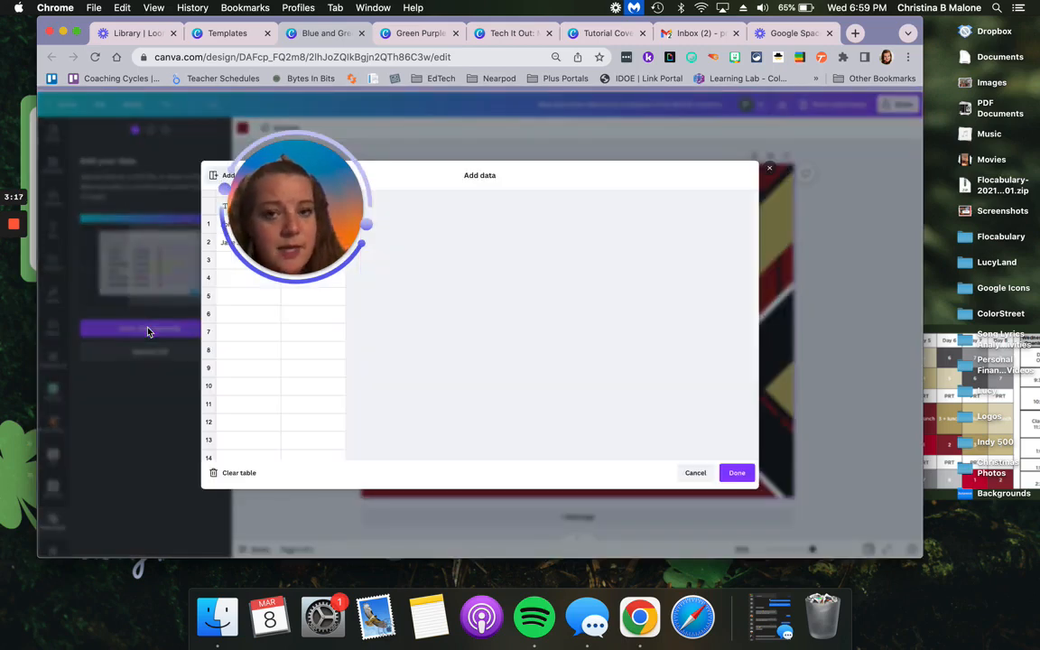
pyautogui.moveTo(331, 202); pyautogui.dragTo(853, 136)
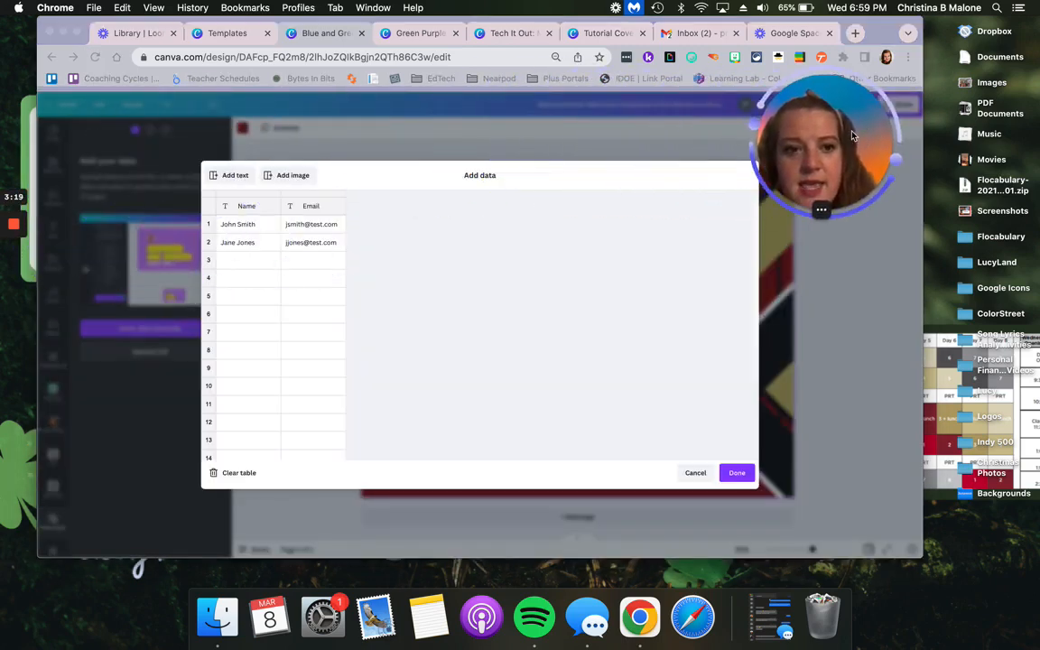
# - Enter a third person's full name in row 3 of the Name column
pyautogui.click(248, 209)
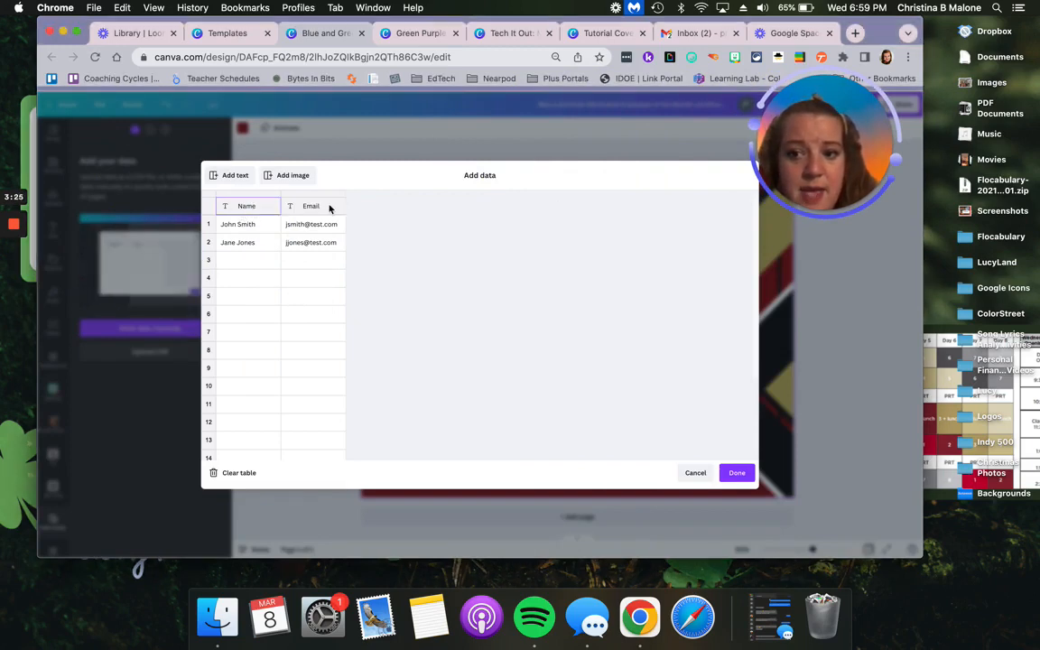
pyautogui.click(248, 260)
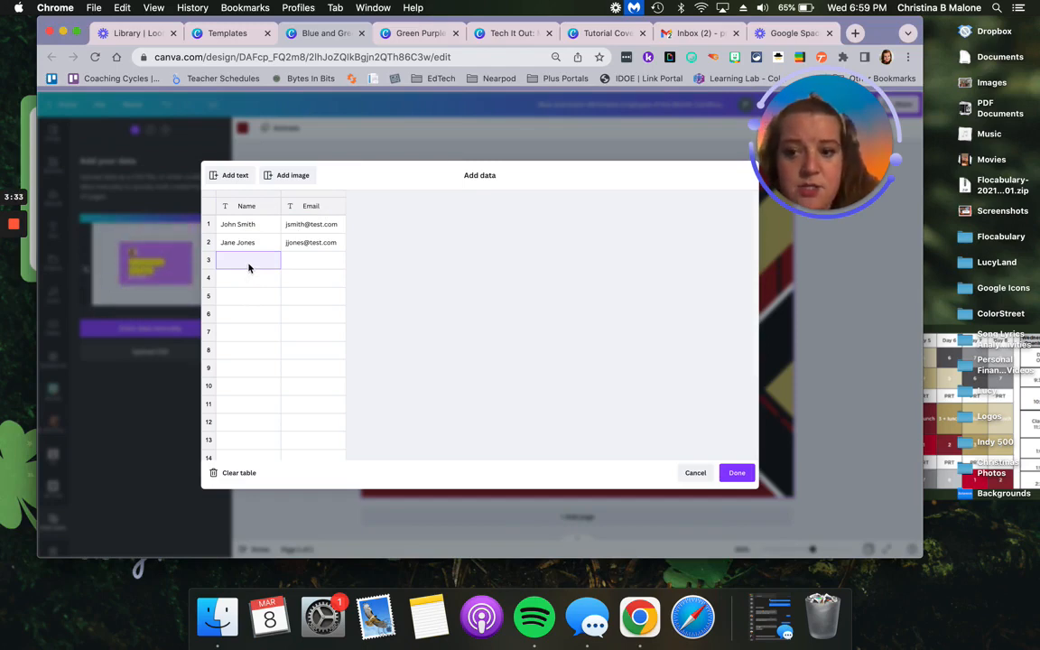
pyautogui.write('Sm')
pyautogui.press('BackSpace')
pyautogui.press('BackSpace')
pyautogui.press('BackSpace')
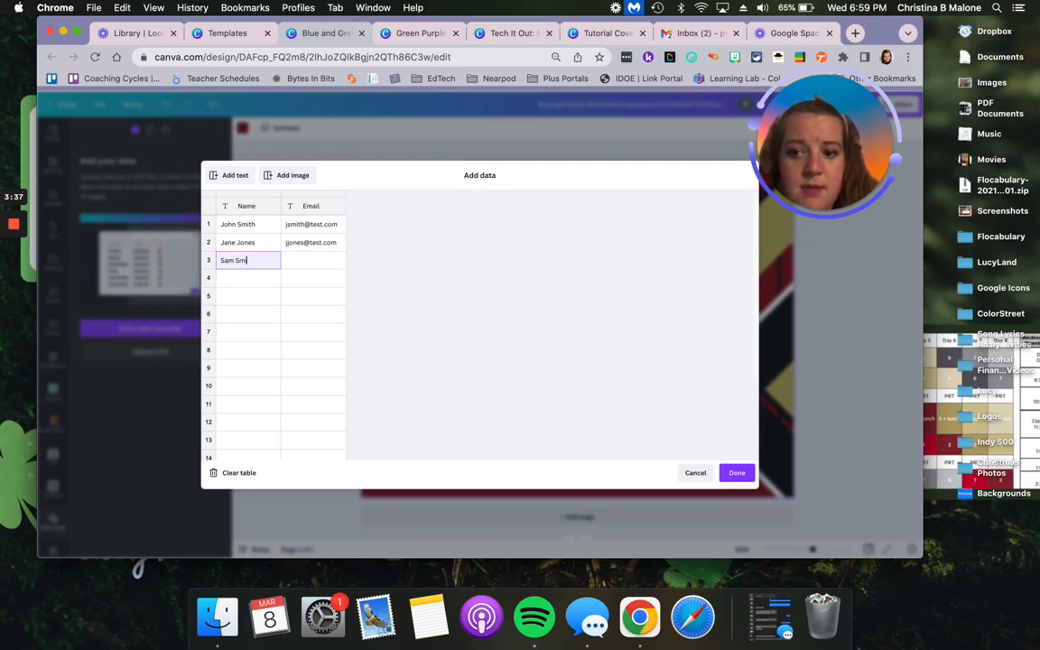
pyautogui.press('Tab')
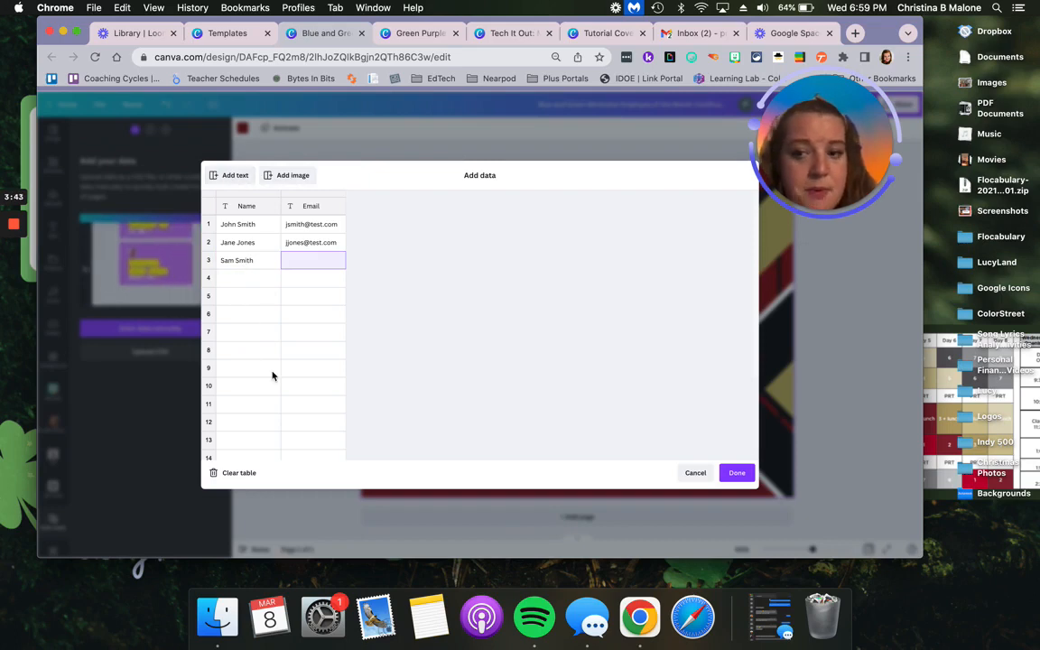
# - Confirm the data table and connect the recipient name text on the certificate to the Name data field
pyautogui.click(738, 477)
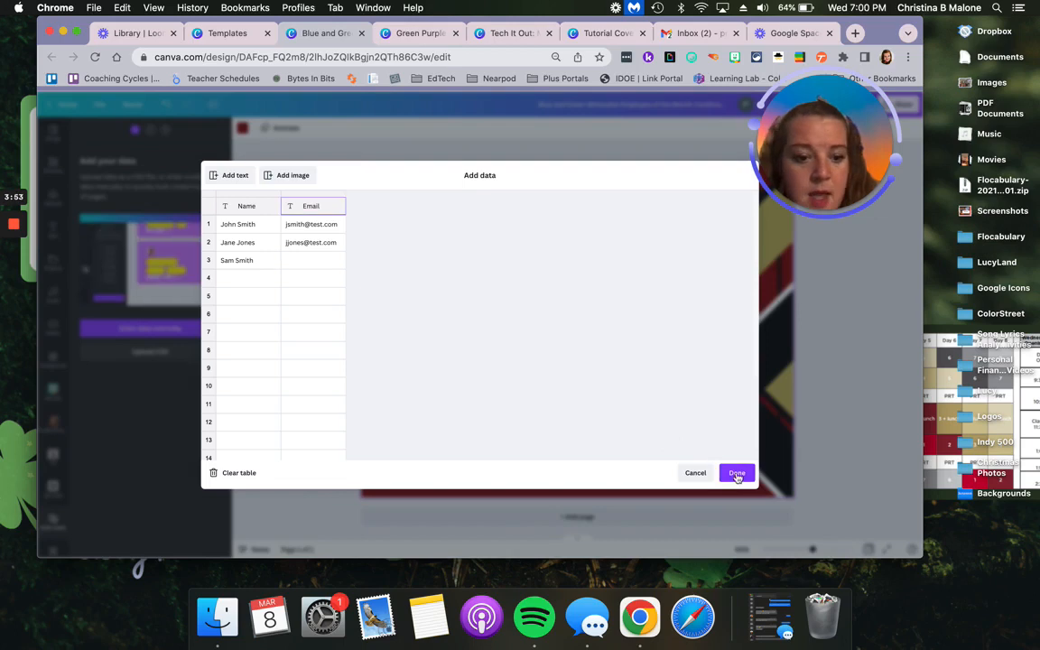
pyautogui.click(738, 476)
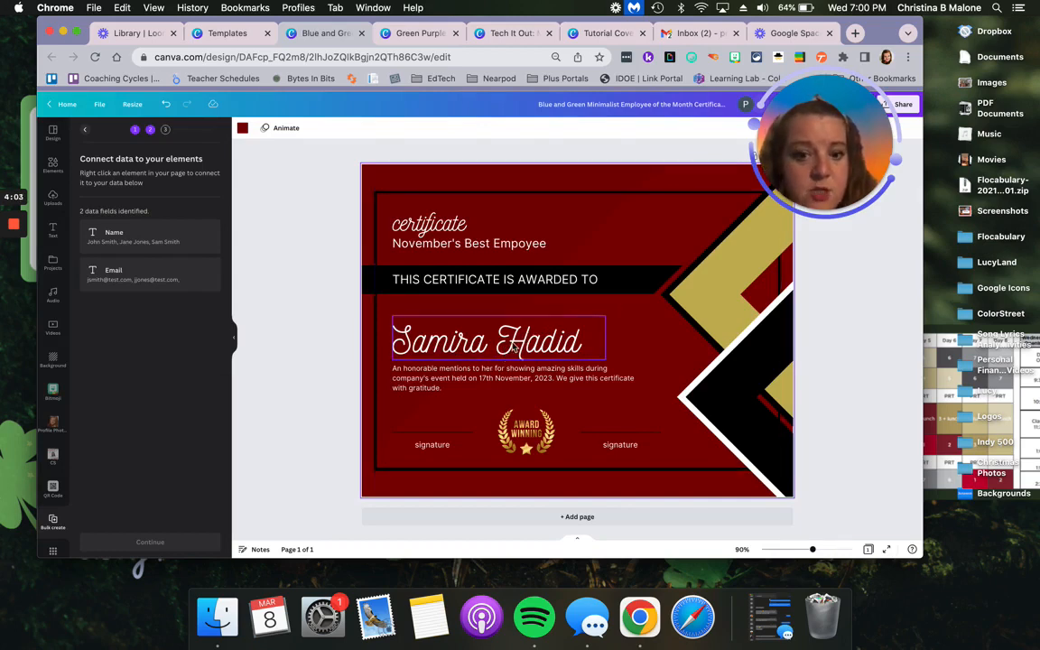
pyautogui.click(546, 332)
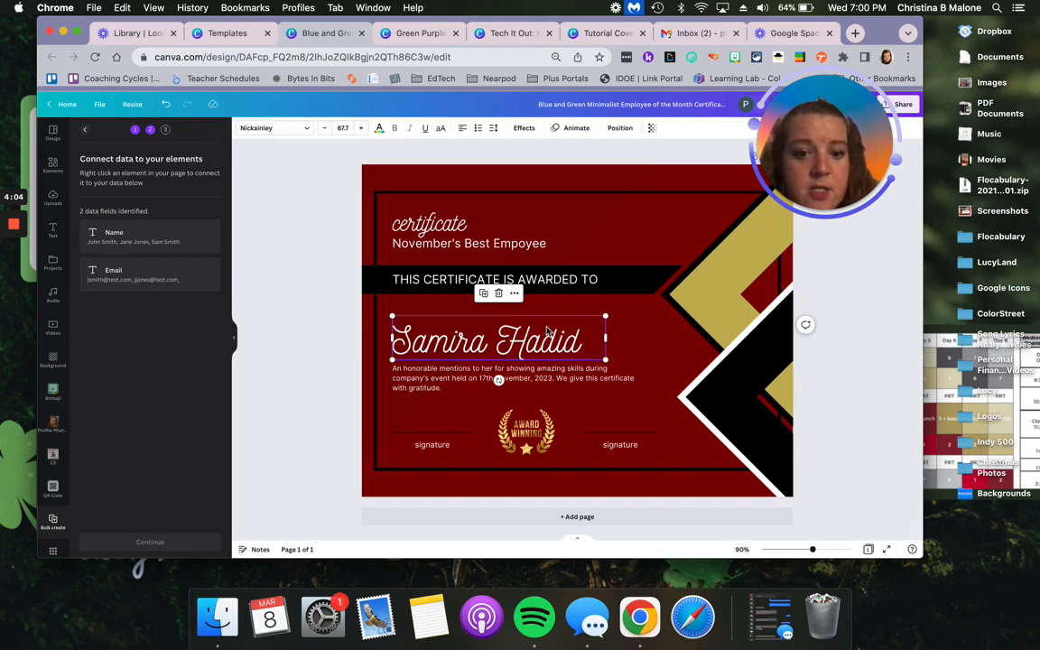
pyautogui.click(514, 295)
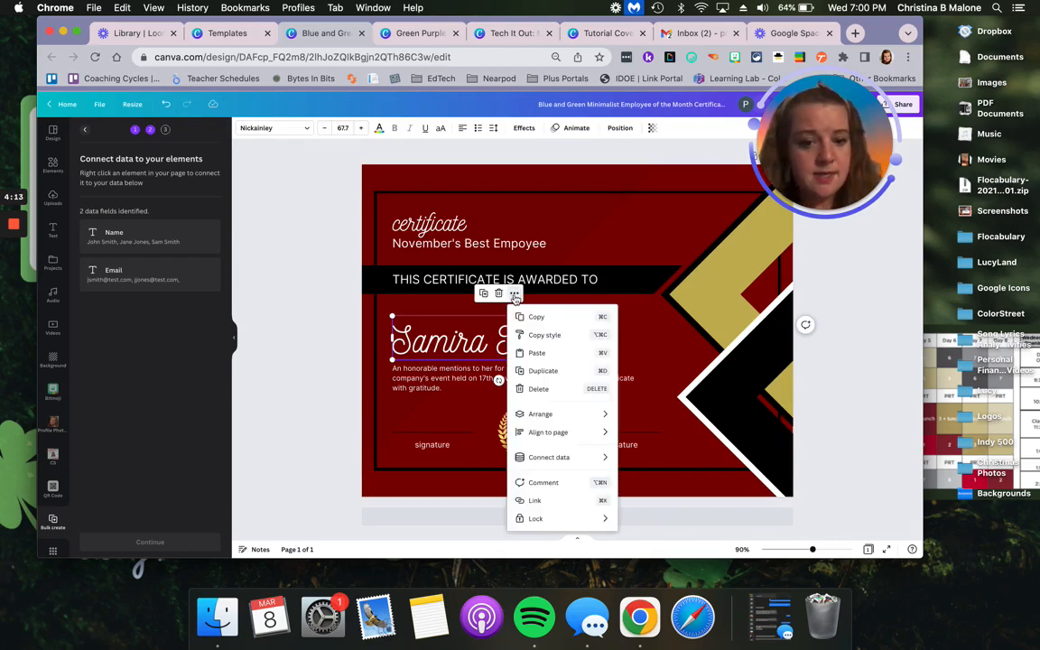
pyautogui.moveTo(578, 456)
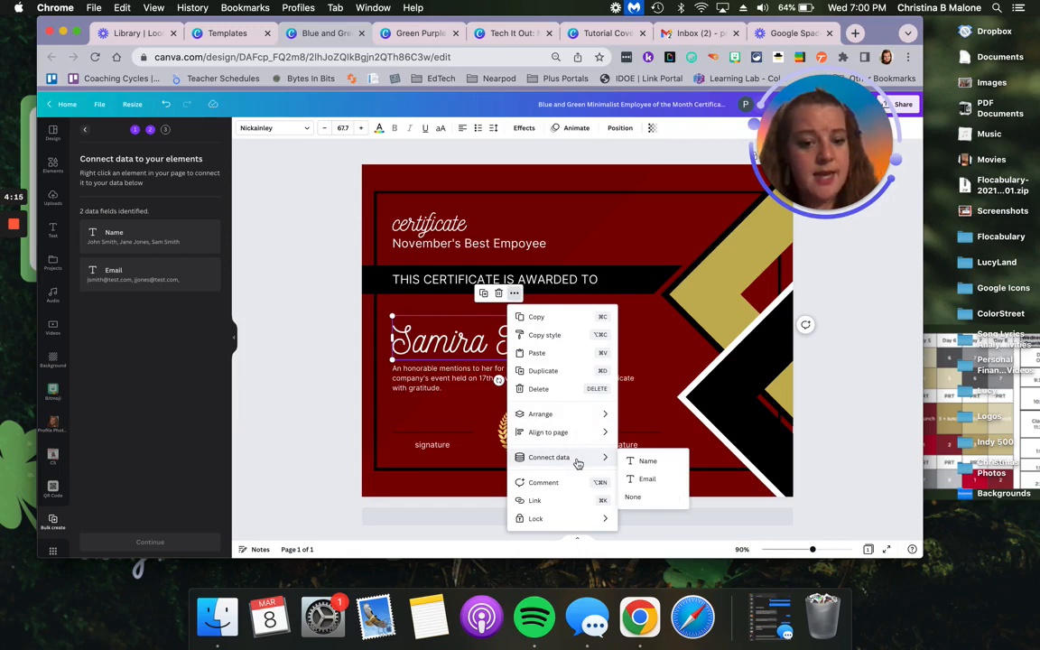
pyautogui.click(661, 464)
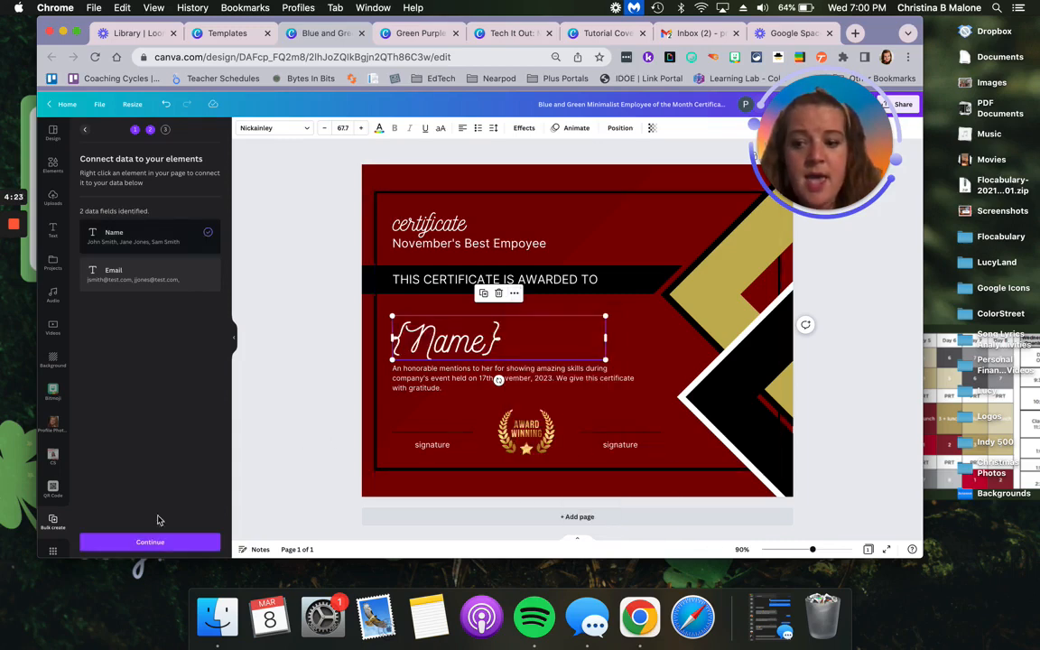
# - Continue to applying the data and generate certificate pages for all three listed people
pyautogui.click(151, 543)
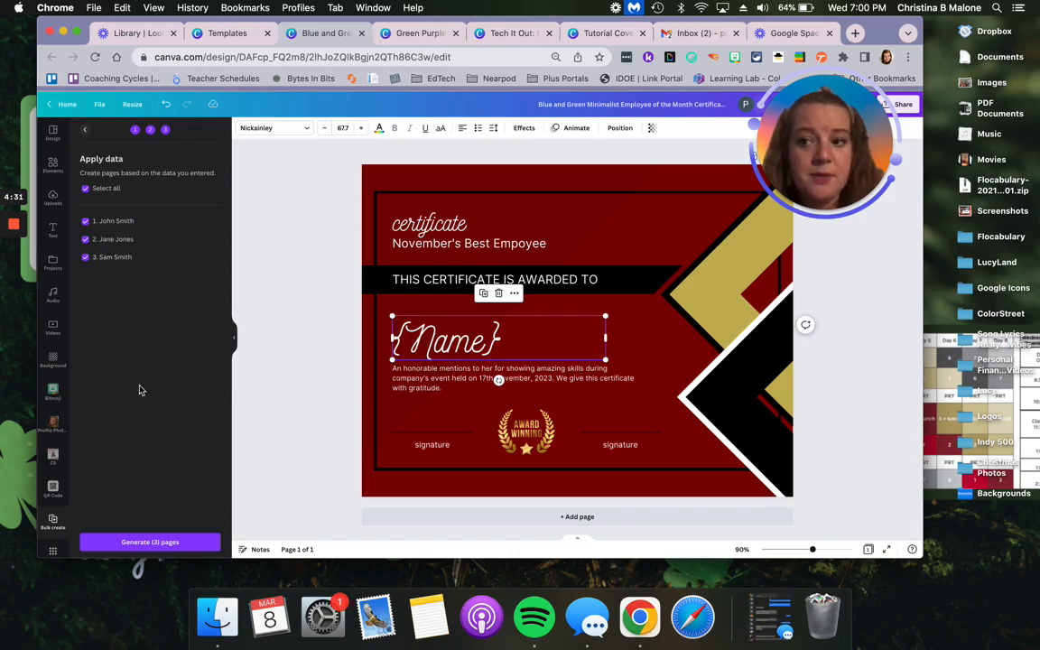
pyautogui.click(150, 542)
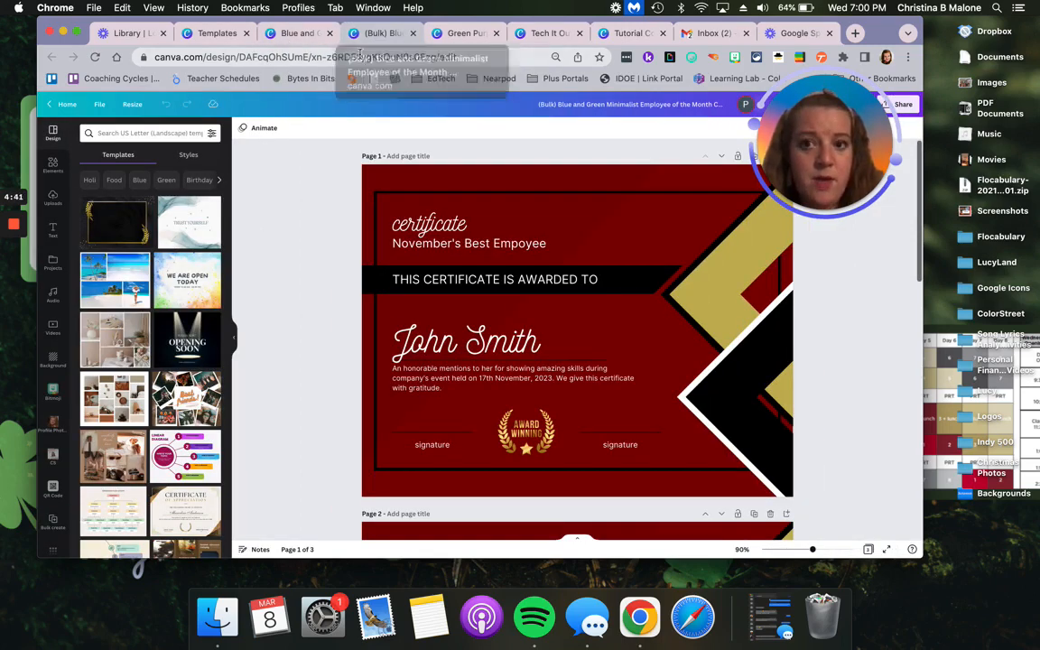
# - Review the three generated certificate pages to check the recipient name on each one
pyautogui.scroll(-5, 338, 374)
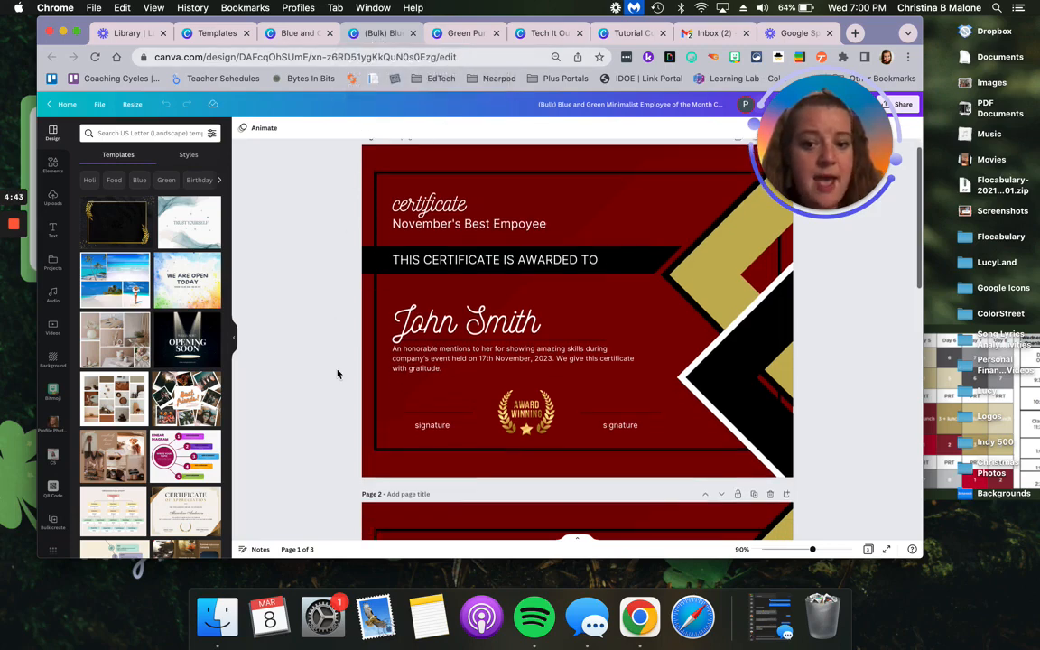
pyautogui.scroll(-3, 338, 374)
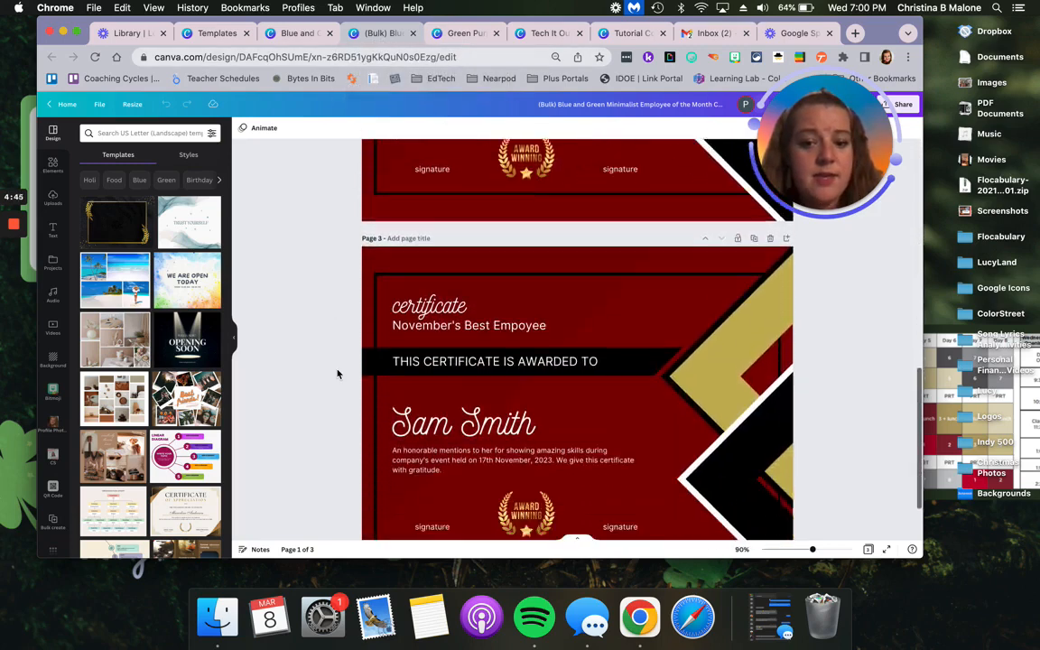
pyautogui.scroll(3, 338, 373)
pyautogui.scroll(-2, 338, 374)
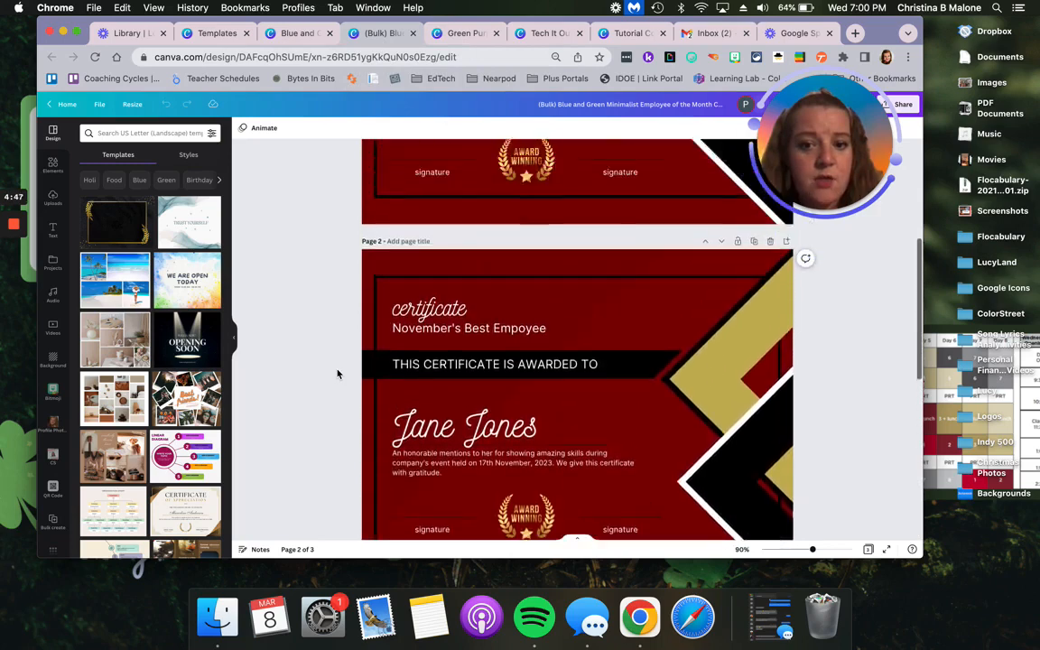
pyautogui.scroll(5, 338, 374)
pyautogui.scroll(-2, 338, 374)
pyautogui.scroll(-4, 337, 374)
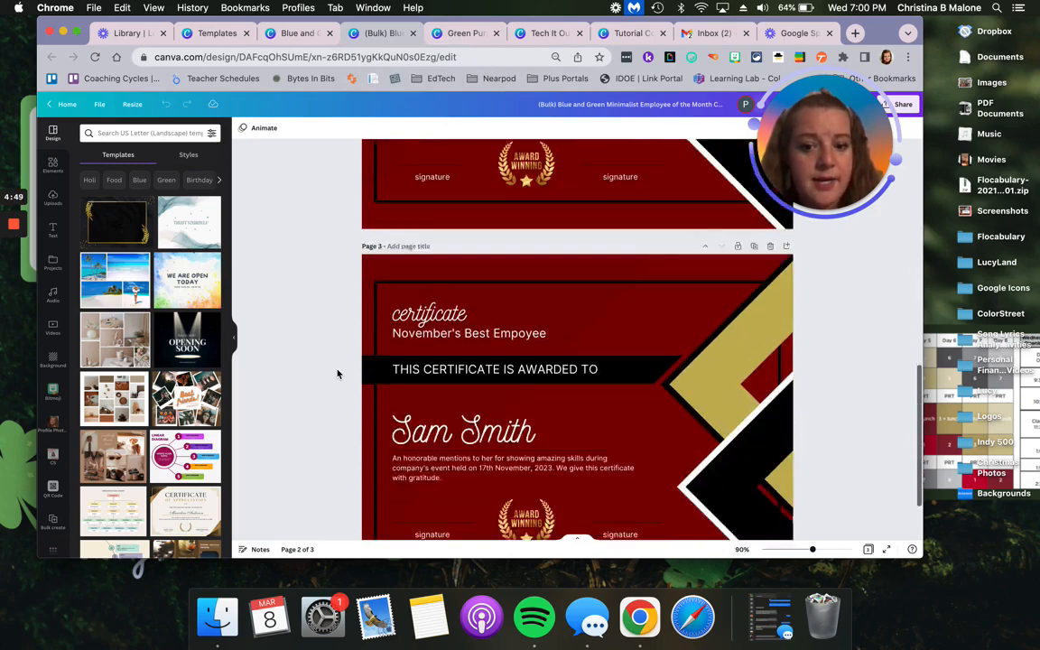